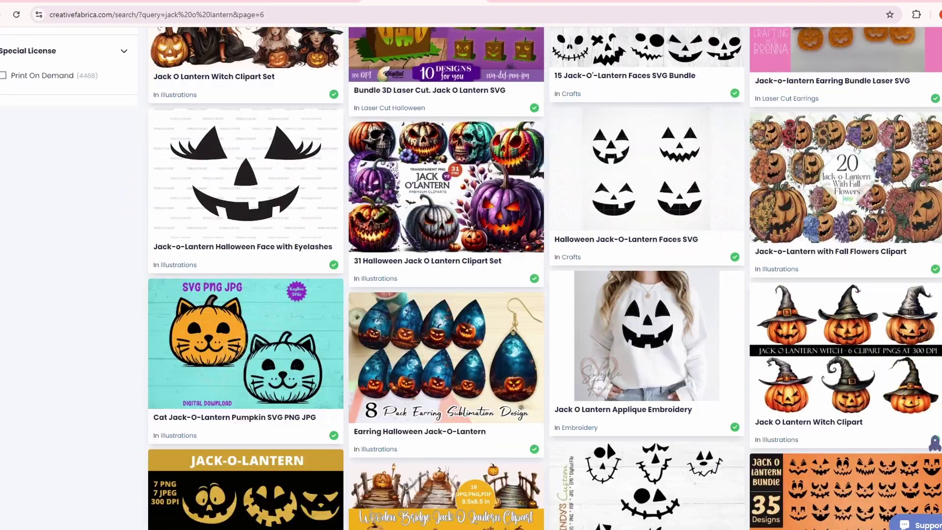
Step: Browse the jack o lantern search results and open the Halloween Pumpkin Face Jack O Lantern product page
scroll(607, 205, "down", 3)
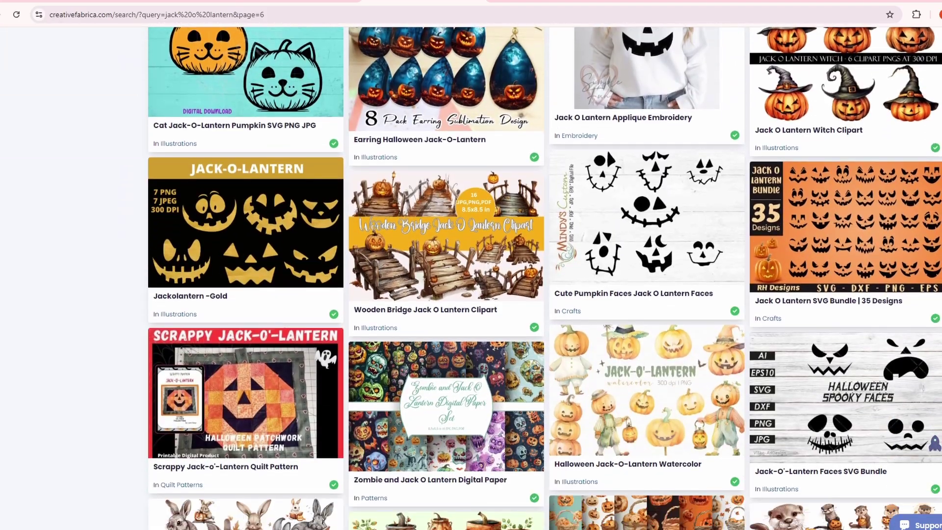
left_click(255, 232)
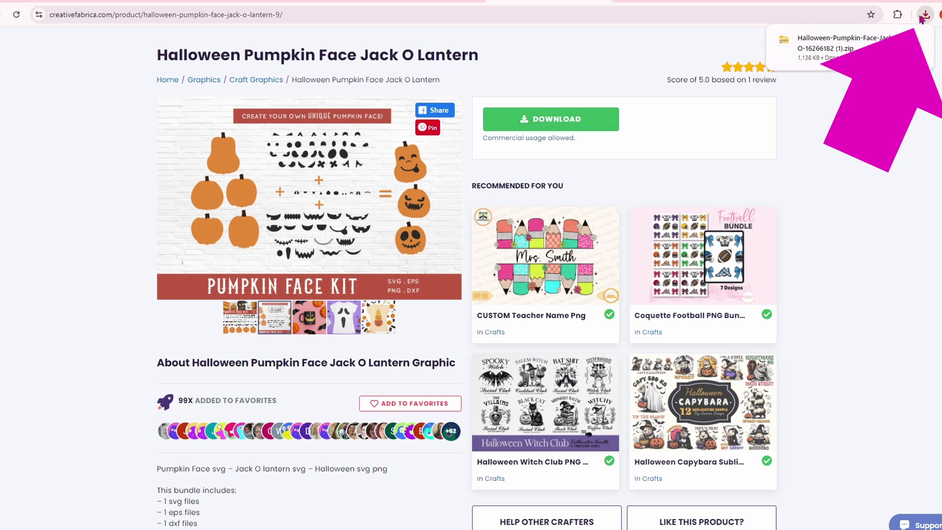
Step: Extract all files from the downloaded Halloween Pumpkin Face zip into the suggested Downloads folder and close both folder windows
left_click(855, 49)
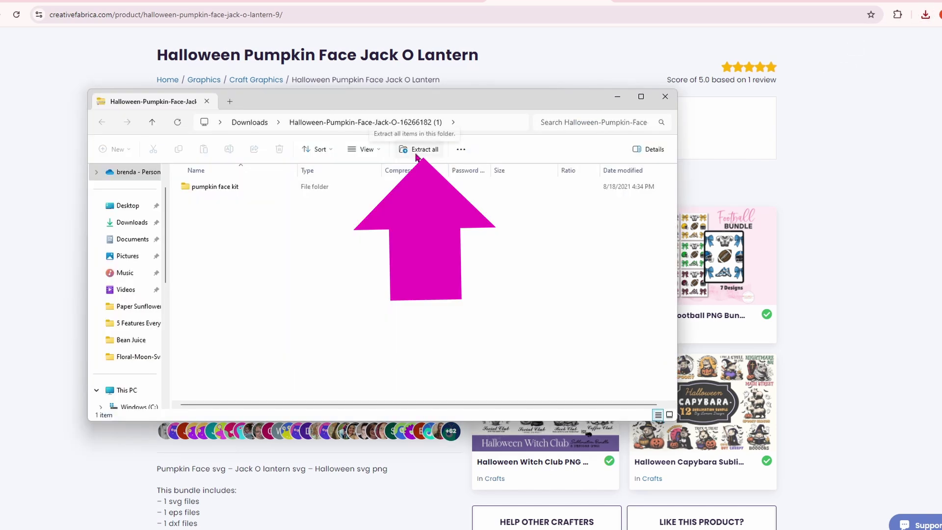
left_click(424, 150)
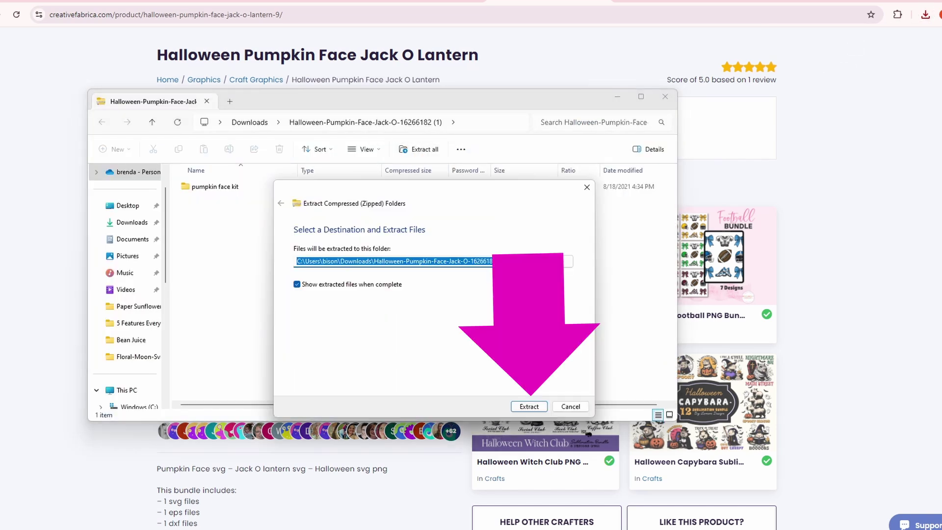
left_click(534, 410)
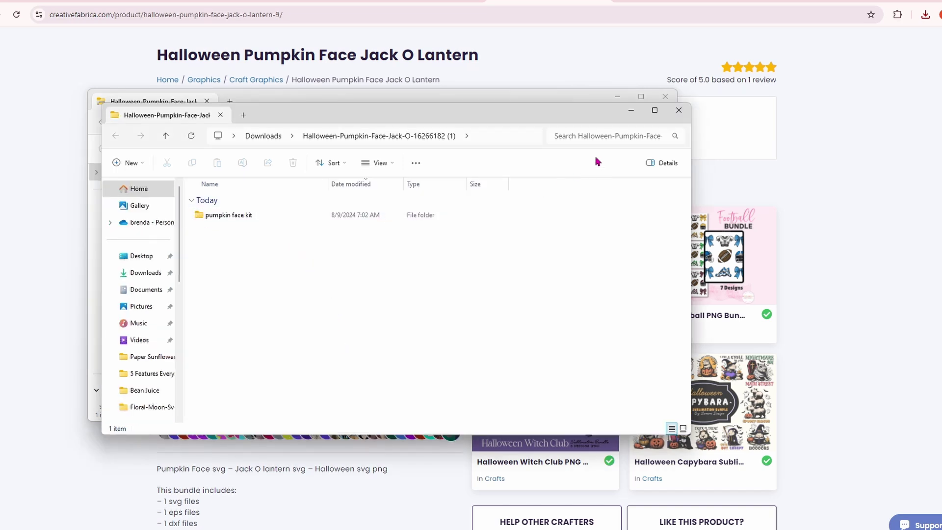
left_click(678, 109)
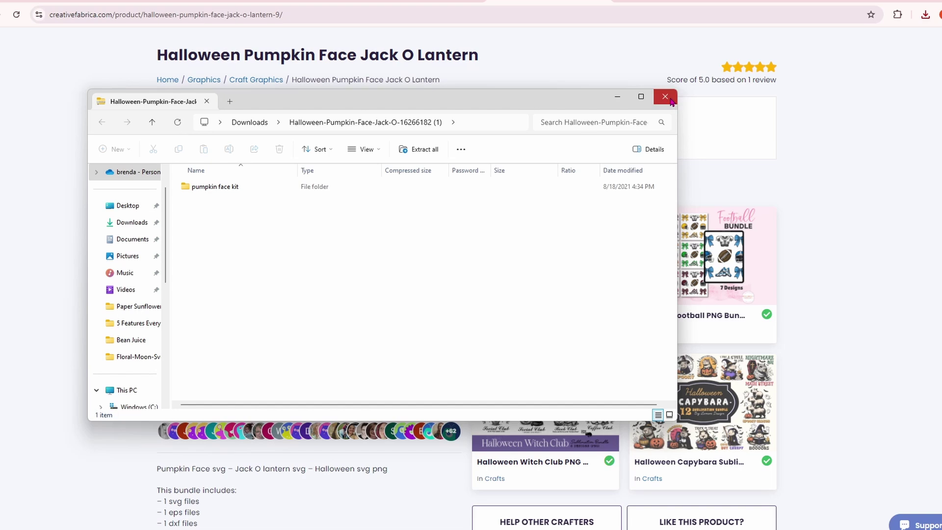
left_click(673, 104)
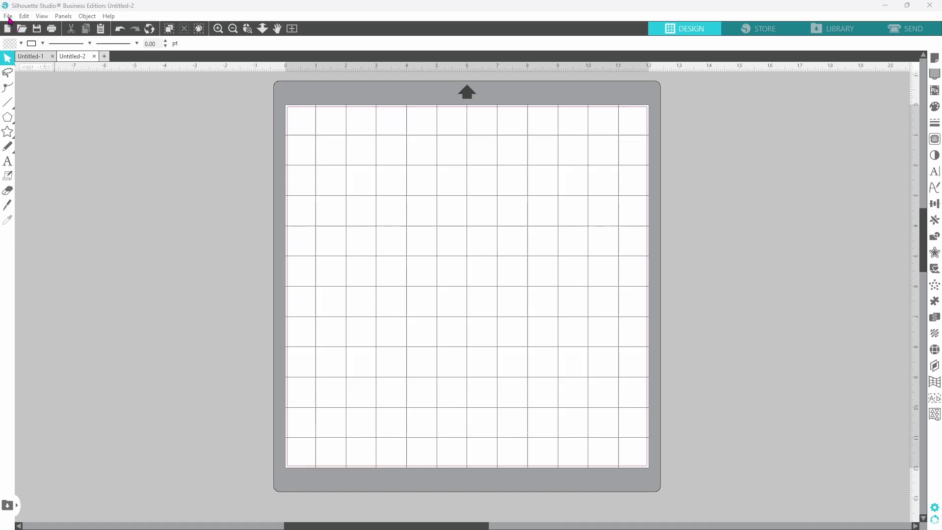
Step: In Silhouette Studio, merge the pumpkin face kit SVG into the blank Untitled-2 document
left_click(8, 16)
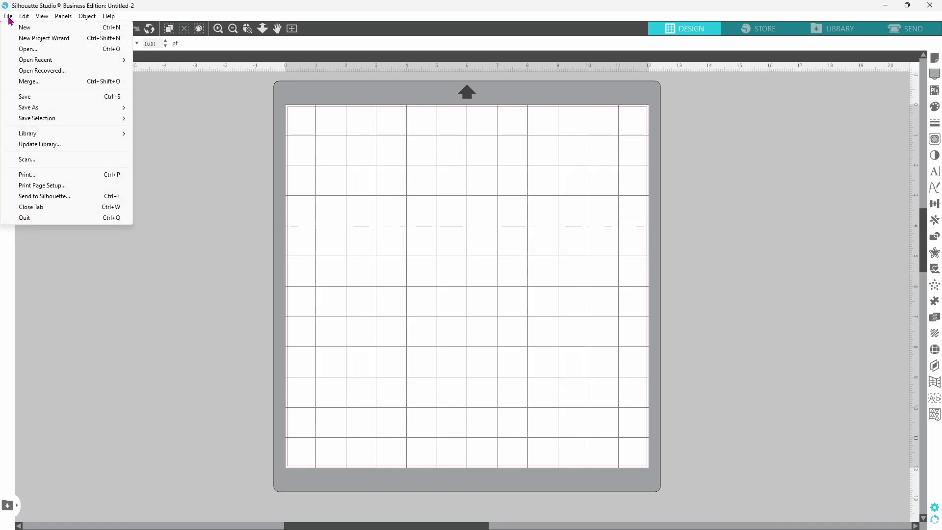
left_click(22, 81)
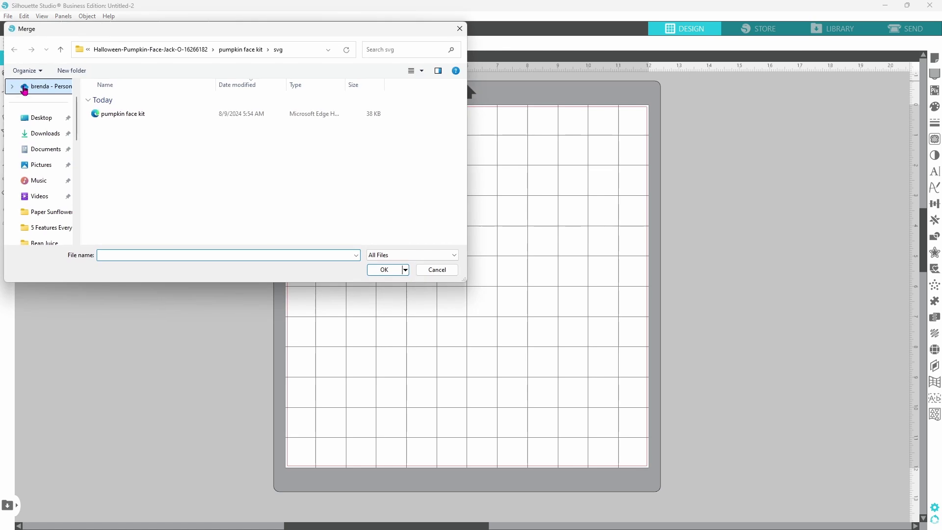
double_click(126, 117)
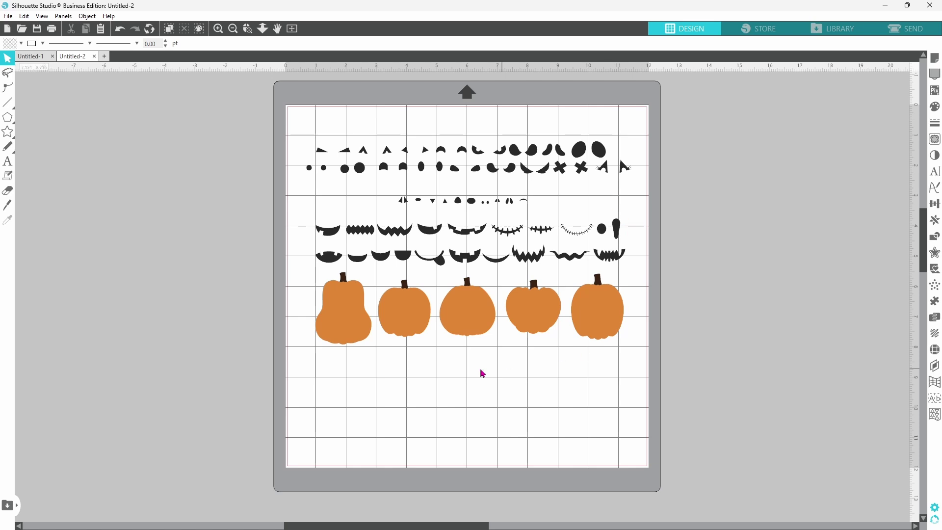
Step: Move all the merged pumpkin and face pieces off the mat into the empty area to its left
left_click_drag(356, 155, 667, 369)
left_click_drag(607, 329, 240, 339)
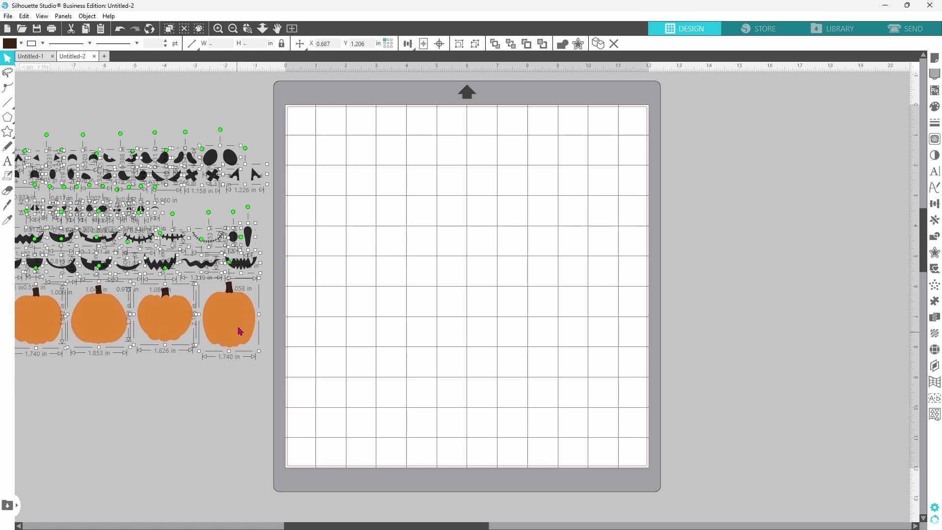
left_click(484, 403)
scroll(484, 403, "left", 5)
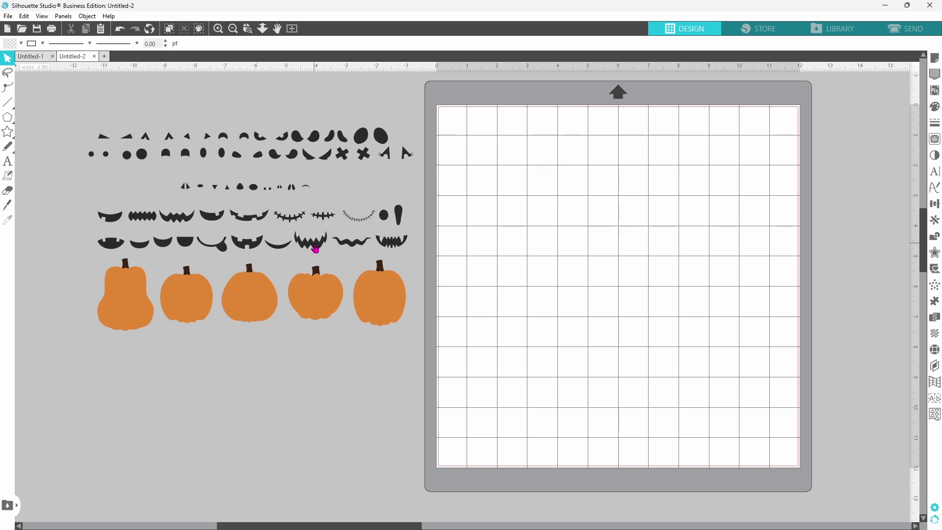
Step: Start a face on the mat by placing the jagged mouth, split triangle nose and angry crescent eyes
left_click_drag(316, 248, 515, 229)
left_click_drag(192, 189, 513, 203)
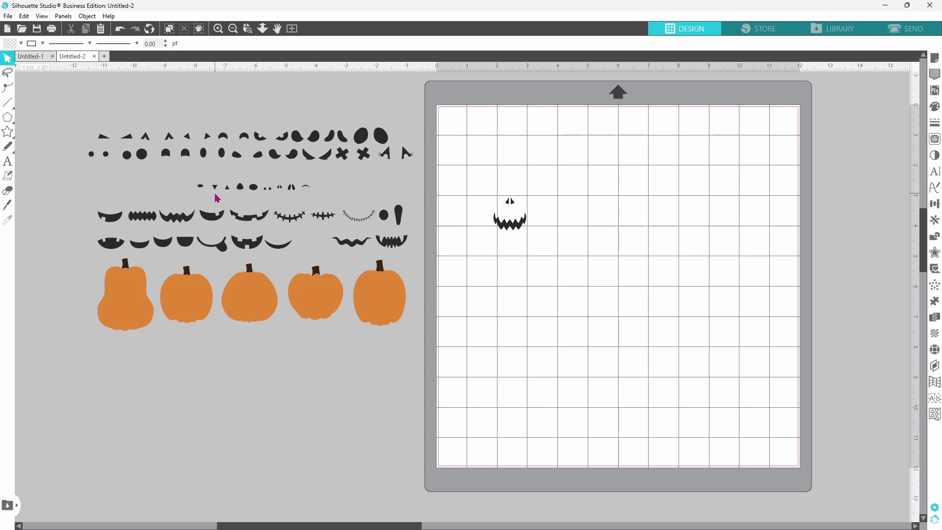
left_click_drag(260, 141, 506, 189)
left_click(502, 191)
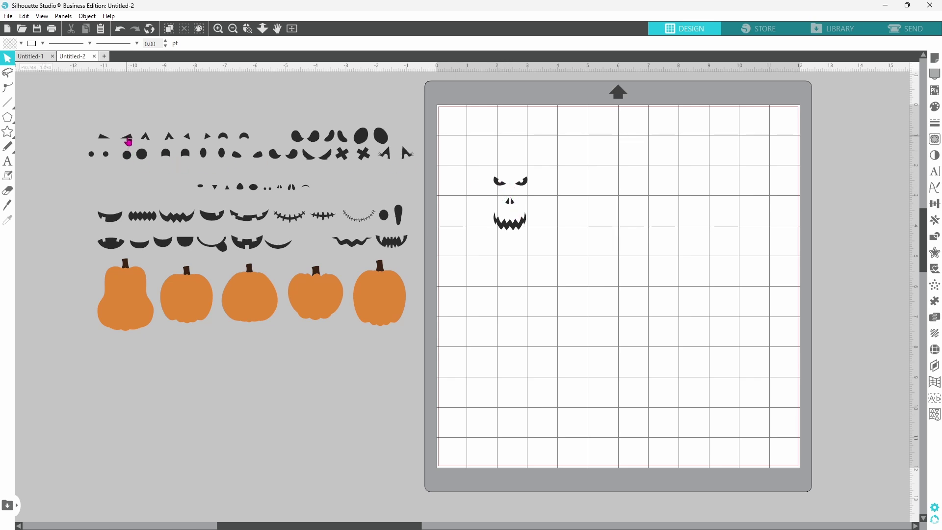
Step: Place the wedge-shaped eyebrows above the angry eyes and ungroup the pair
left_click_drag(131, 142, 513, 172)
left_click(512, 173)
left_click(524, 173)
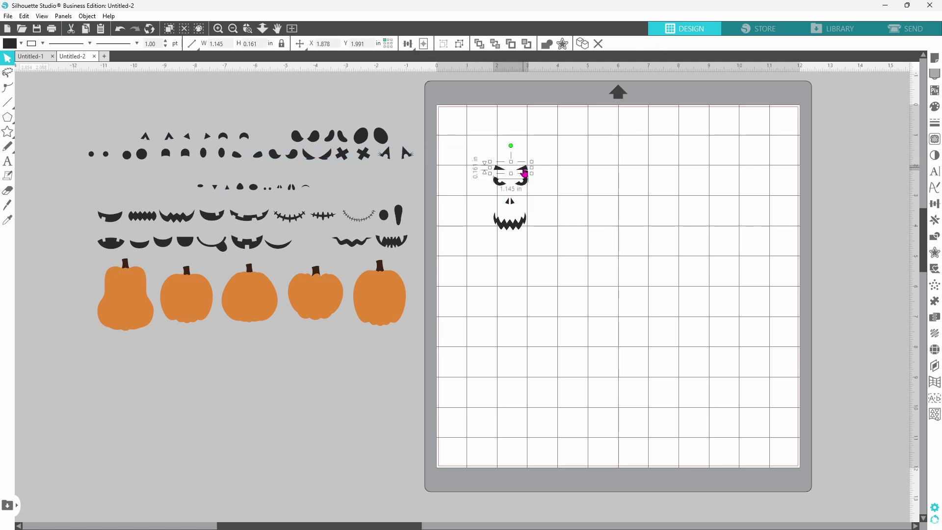
right_click(524, 169)
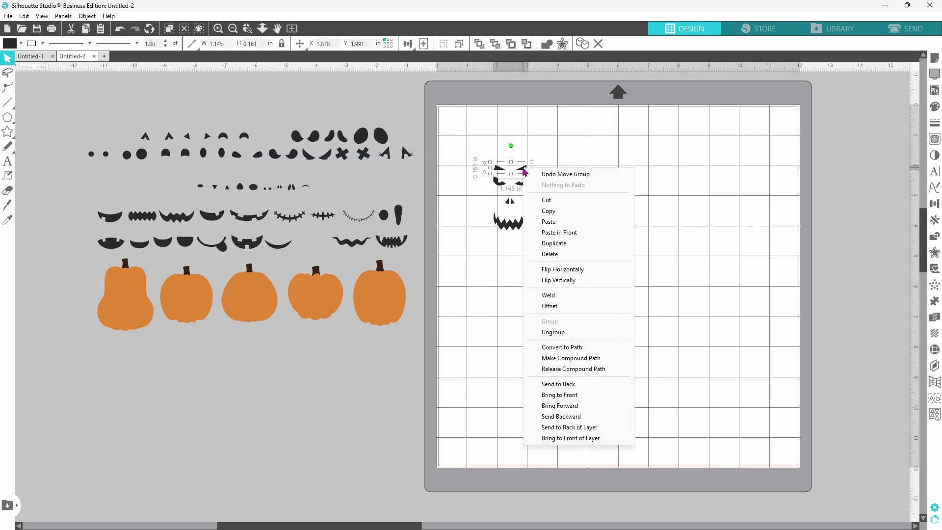
left_click(545, 332)
left_click(546, 323)
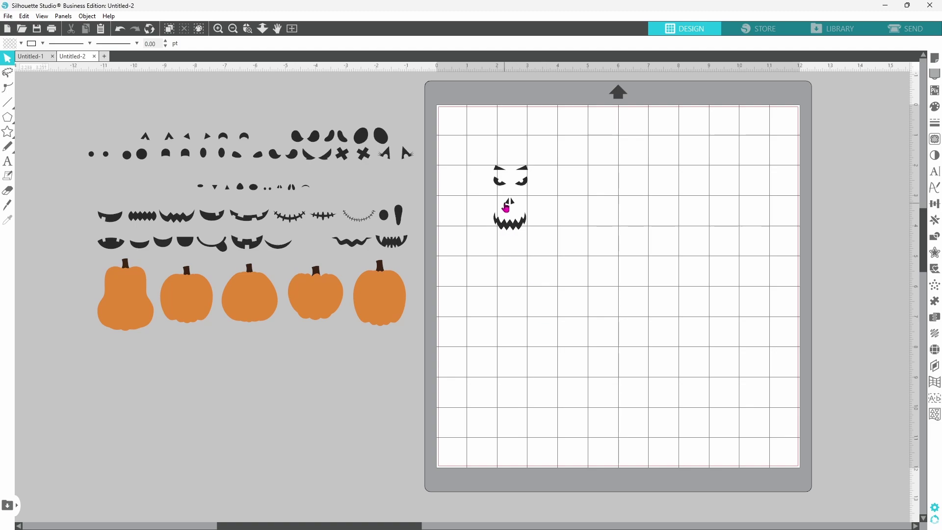
Step: Rotate both eyebrows so their inner ends slant down toward the nose
left_click(500, 169)
left_click_drag(510, 150, 509, 177)
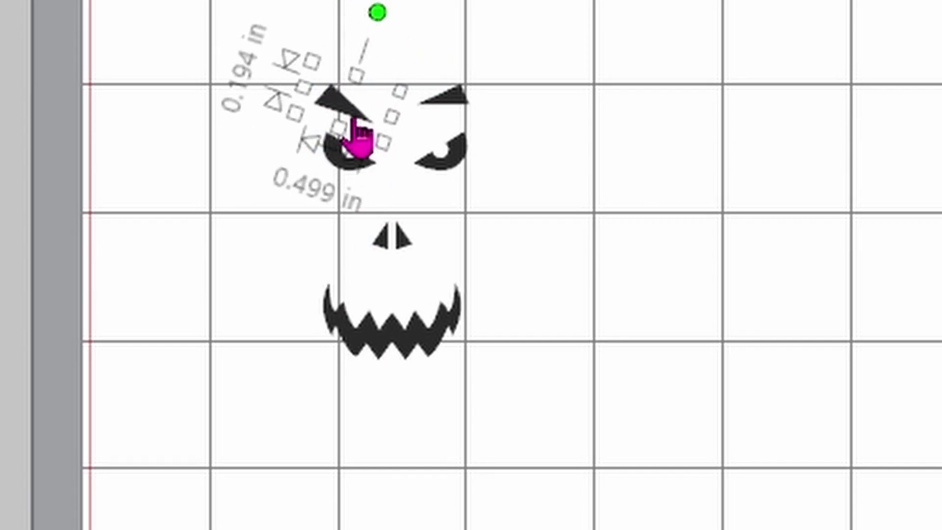
left_click(444, 98)
left_click_drag(441, 123, 435, 130)
left_click_drag(427, 7, 427, 47)
left_click(521, 295)
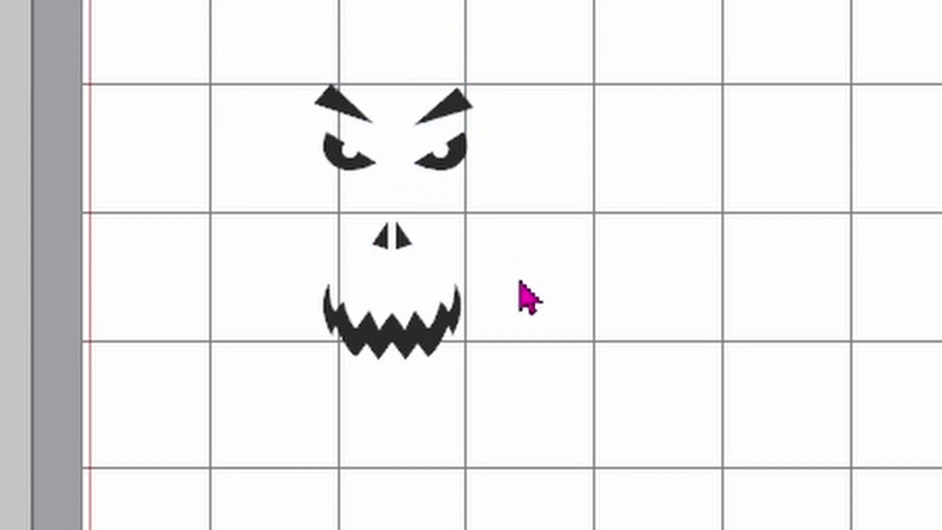
Step: Enlarge the jagged mouth to about 1.29 in wide and tilt the two eyes slightly
left_click(450, 316)
left_click(458, 156)
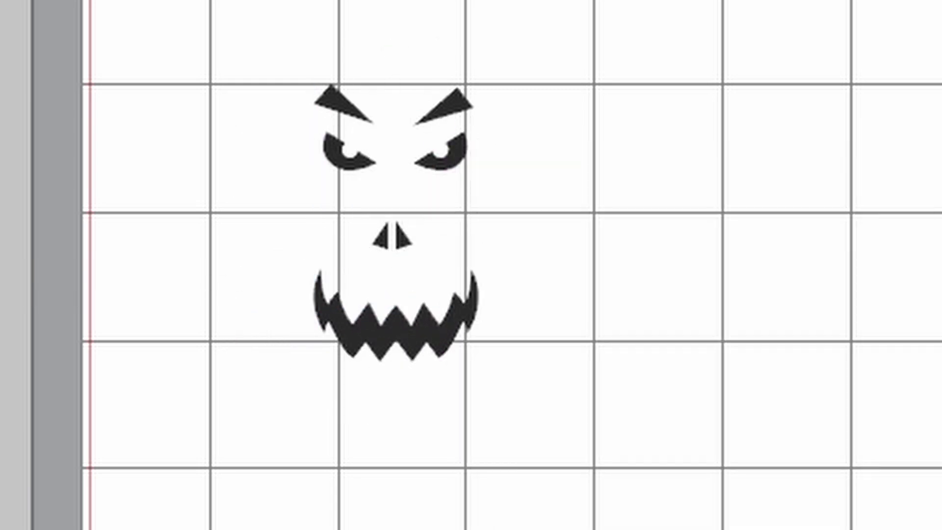
left_click(346, 148)
left_click(347, 395)
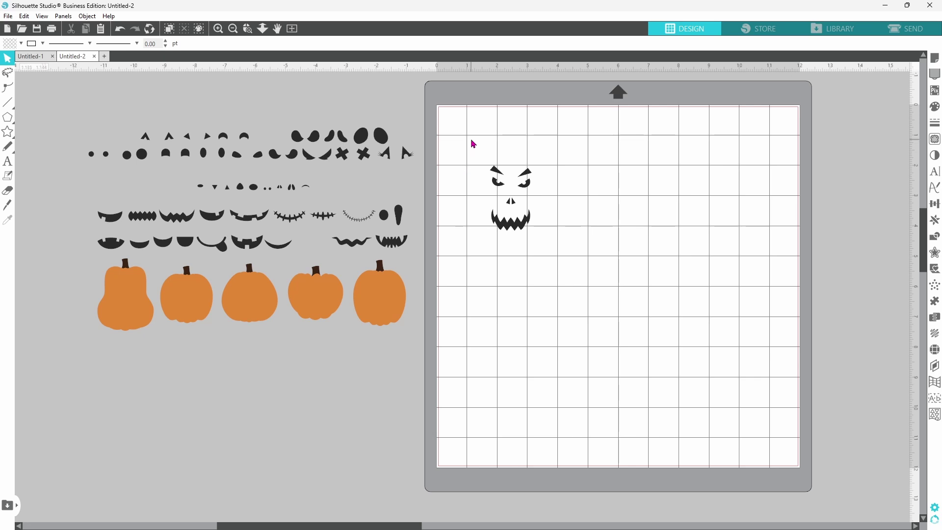
Step: Group all the angry face pieces and move the face toward the mat's upper-left corner
left_click_drag(480, 148, 552, 251)
right_click(525, 229)
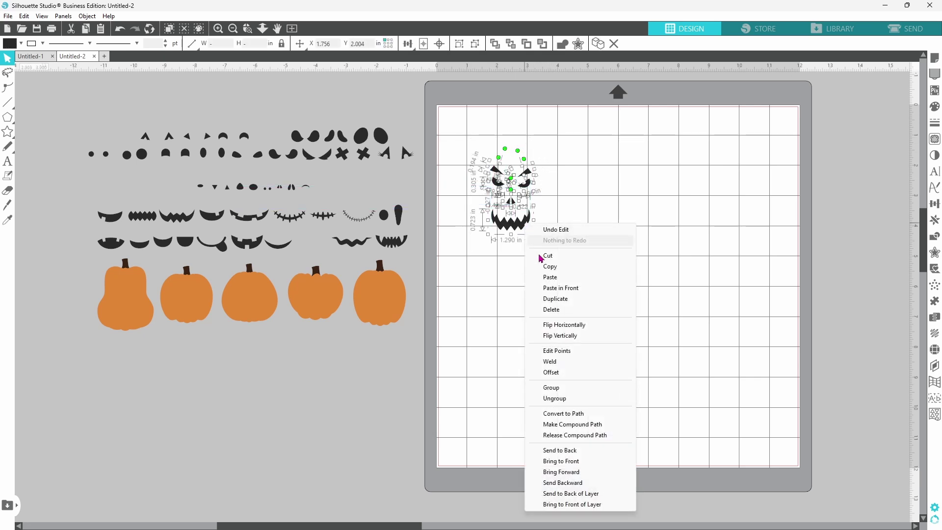
left_click(552, 388)
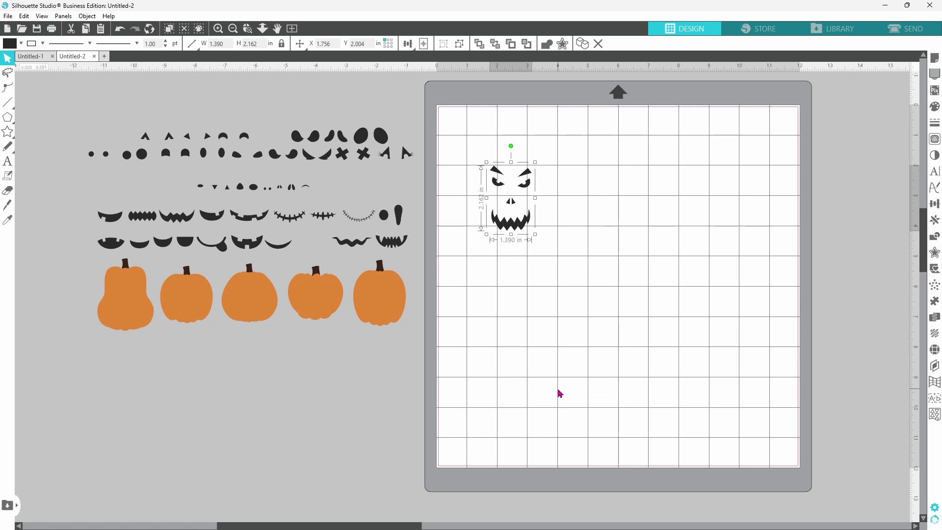
left_click(500, 336)
left_click_drag(523, 227, 496, 190)
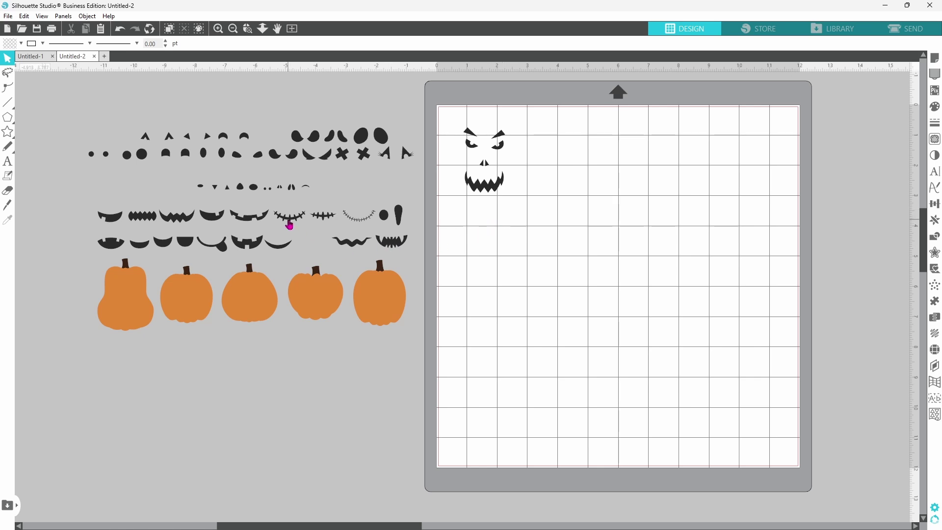
Step: Build a second face from the stitched smile, dot nose, small arch and large oval eyes, enlarging the smile to about 1.25 in wide
left_click_drag(291, 218, 559, 187)
left_click(479, 151)
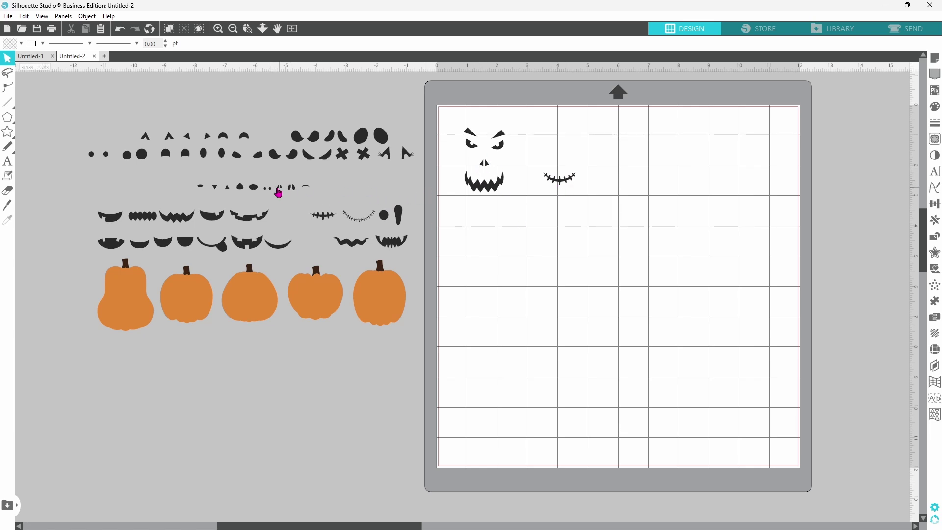
left_click_drag(269, 193, 561, 173)
left_click_drag(309, 193, 563, 165)
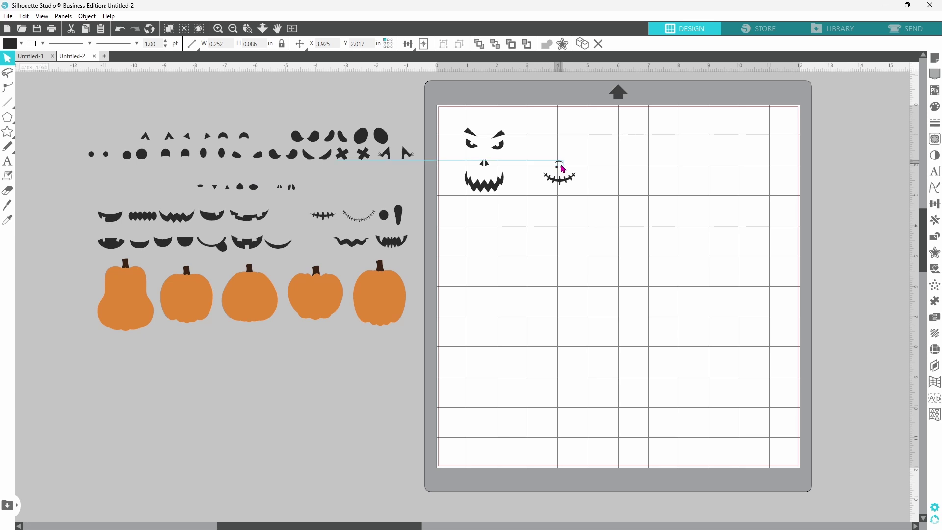
left_click(580, 180)
left_click_drag(383, 143, 573, 162)
left_click(588, 211)
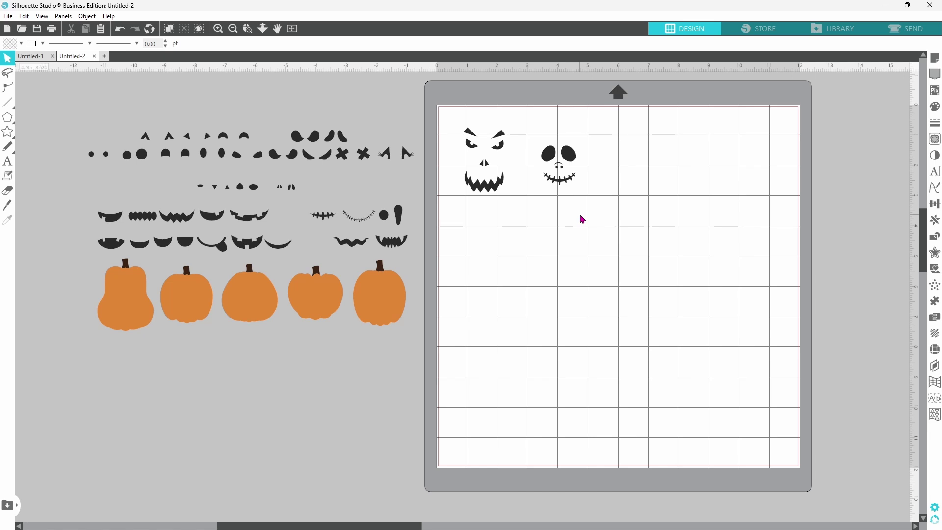
left_click(561, 187)
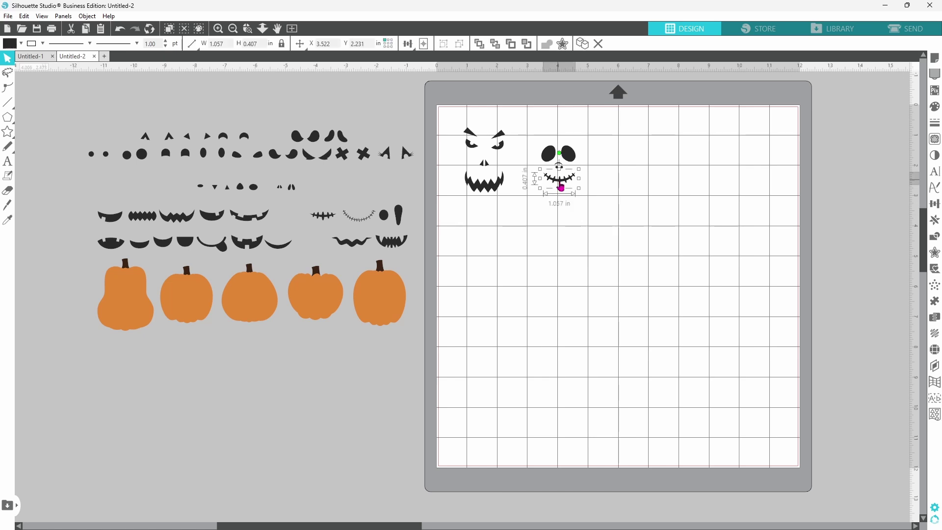
left_click_drag(579, 170, 564, 182)
Step: Group the stitched-smile face pieces and move the face farther right, away from the angry face
left_click_drag(527, 128, 596, 196)
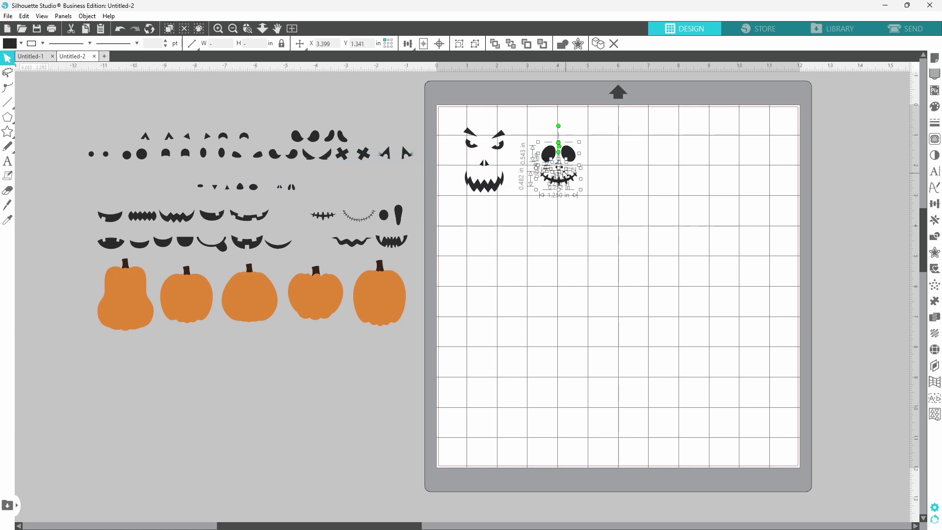
right_click(568, 178)
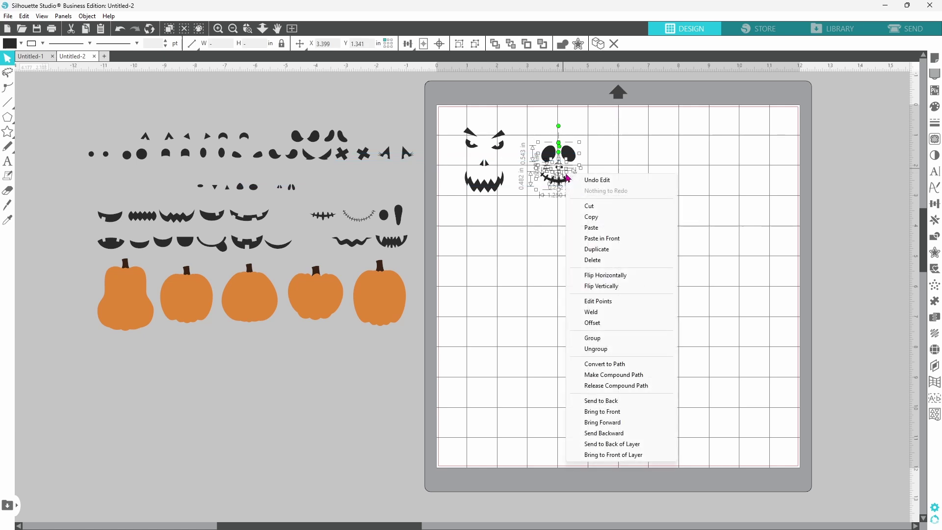
left_click(592, 338)
left_click_drag(565, 186, 646, 186)
Step: Scale the angry face proportionally to a height of 7 in and reposition it in the mat's upper-left area
left_click(503, 189)
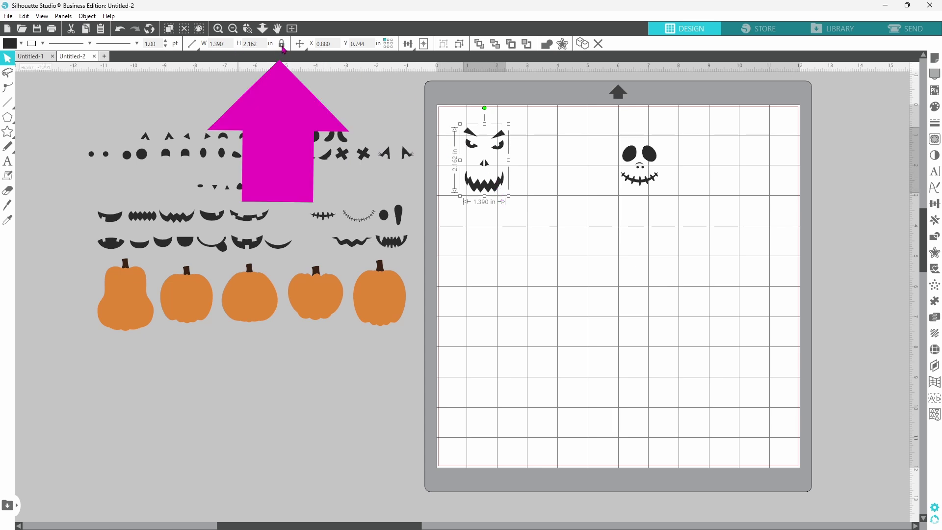
left_click(260, 44)
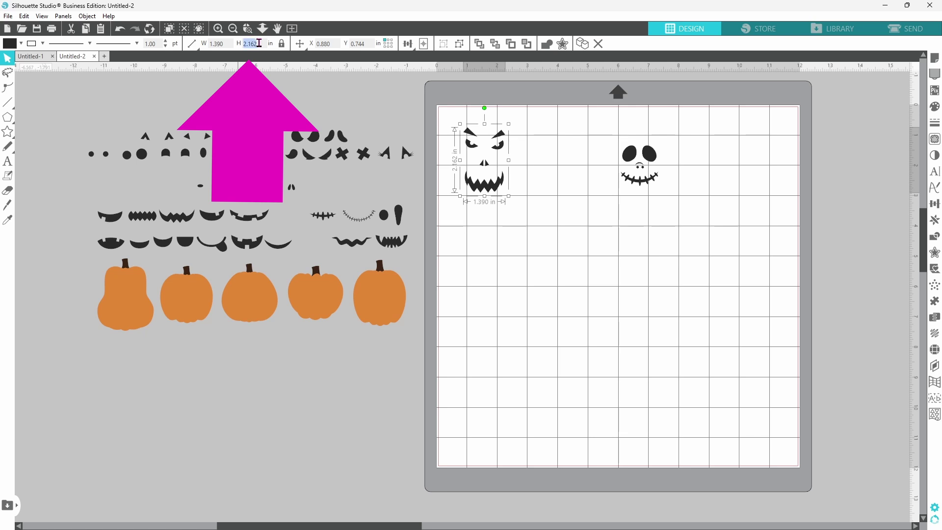
type("7")
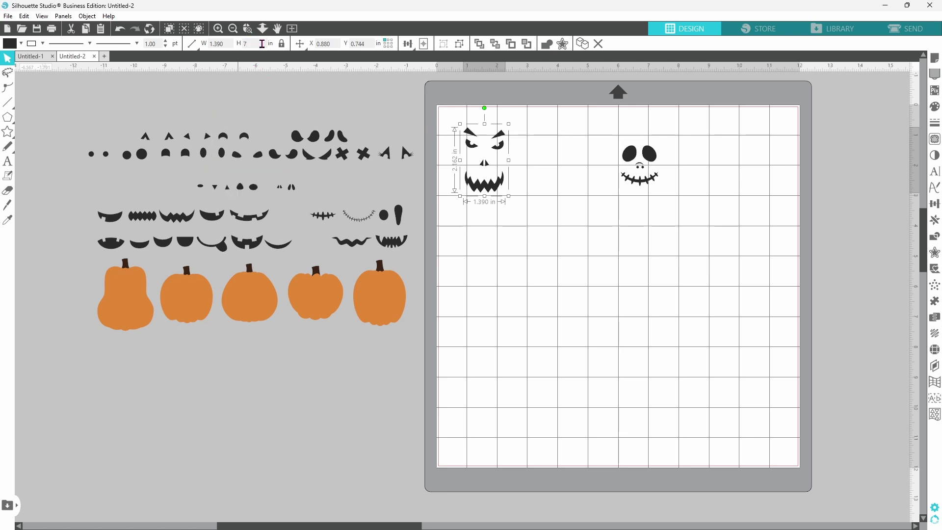
key("Return")
left_click_drag(477, 282, 506, 314)
Step: Ungroup the enlarged angry face and move its nose up slightly toward the eyes
right_click(559, 308)
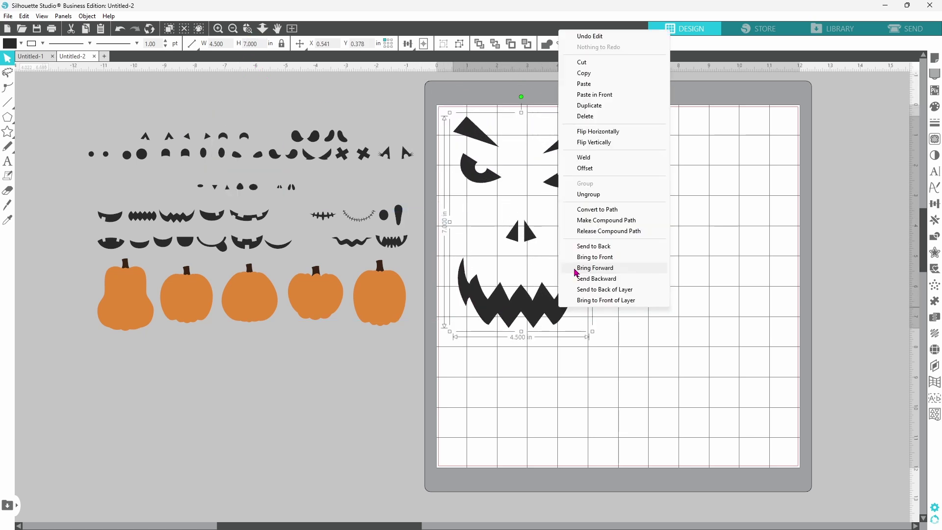
left_click(588, 194)
left_click_drag(532, 244, 532, 235)
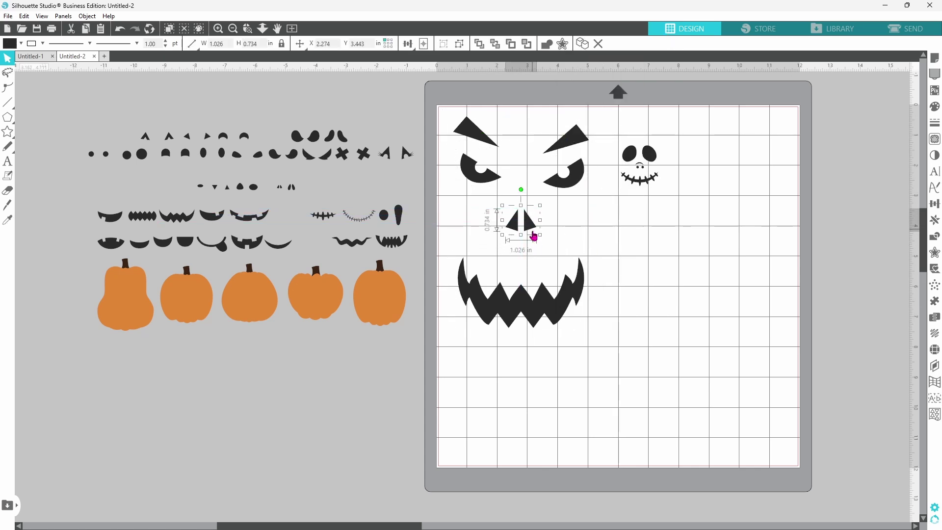
Step: Move the angry face's mouth up closer to its nose and group all the angry face pieces
left_click_drag(531, 302, 532, 282)
left_click(495, 201)
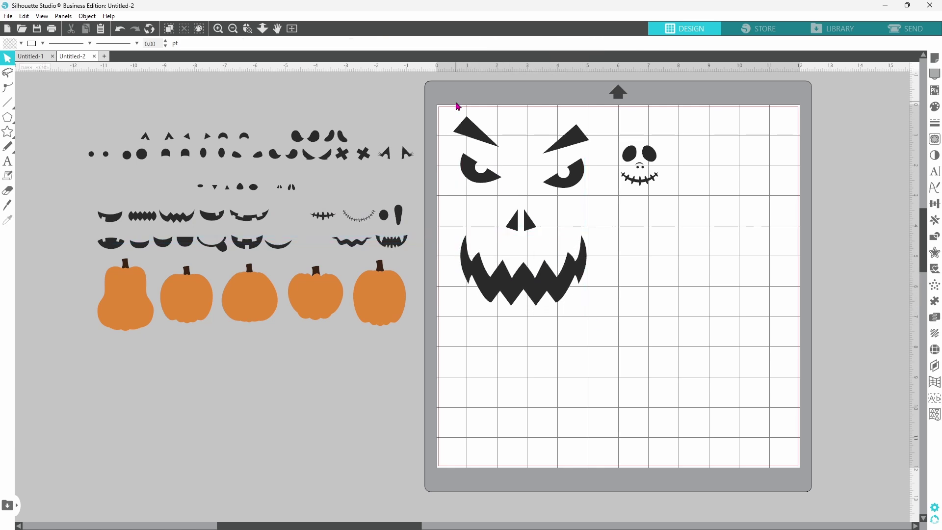
left_click_drag(456, 106, 574, 294)
right_click(557, 293)
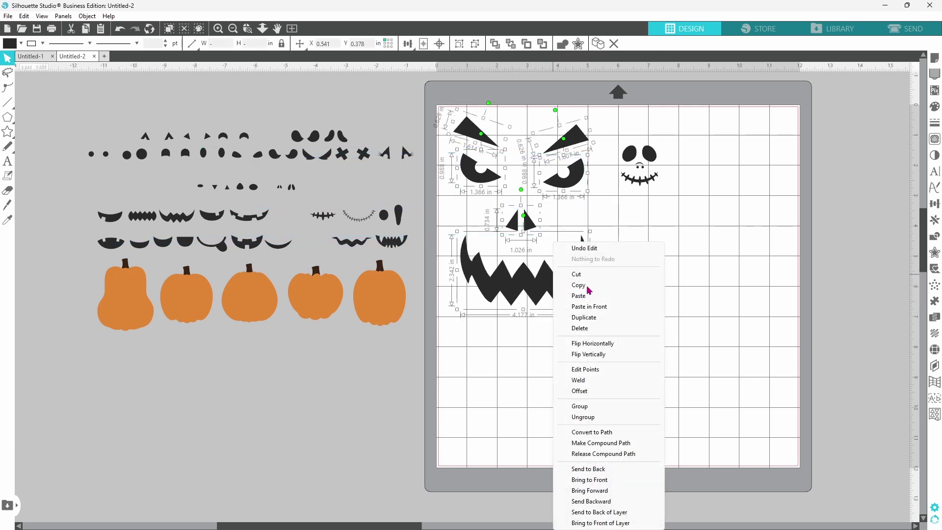
left_click(575, 407)
left_click(645, 359)
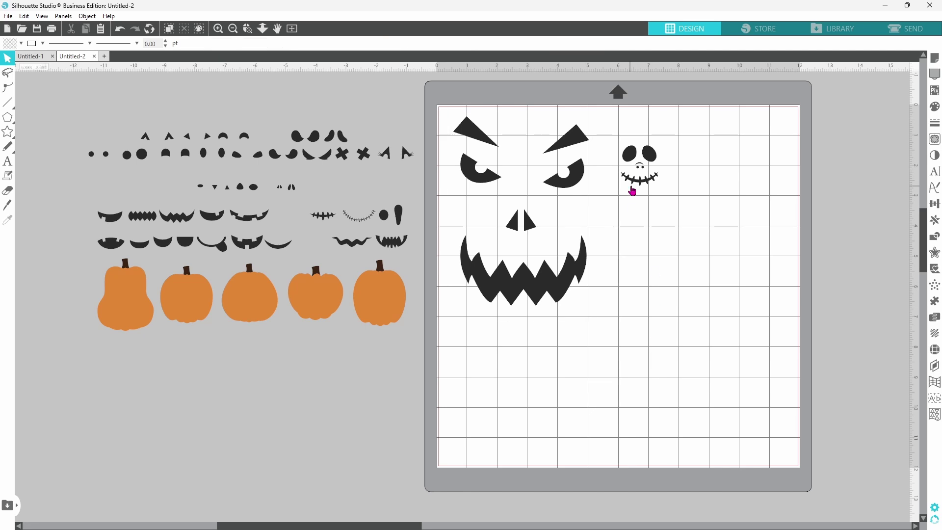
Step: Scale the stitched-smile face proportionally to a height of 4 in
left_click(632, 190)
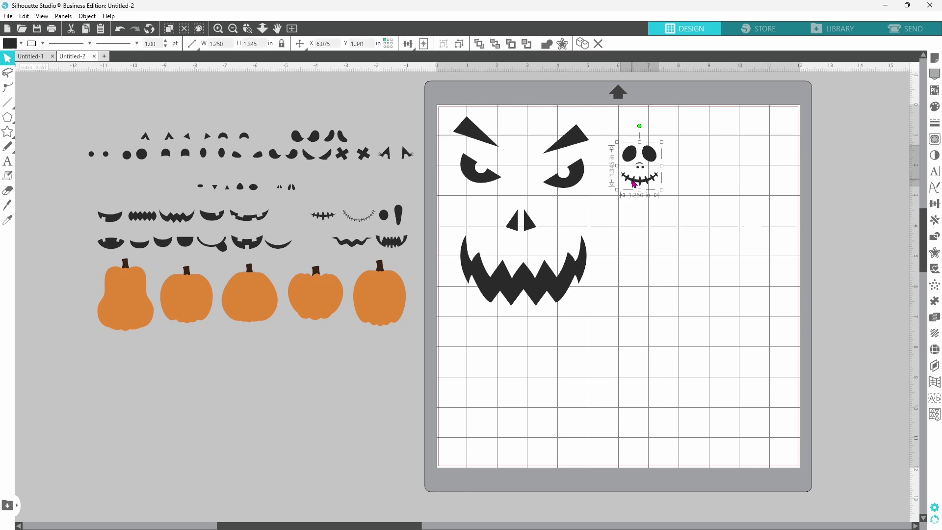
double_click(260, 43)
type("4")
key("Return")
left_click(64, 103)
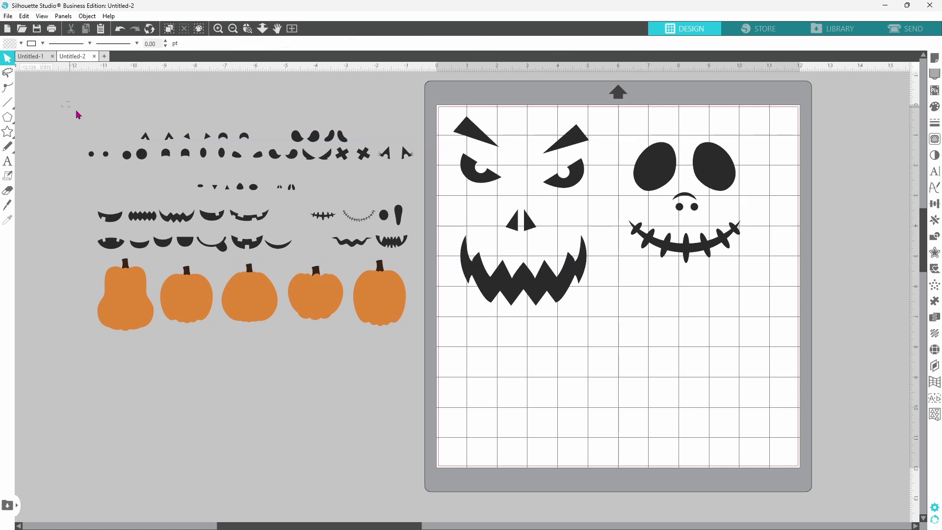
Step: Delete all the leftover face pieces and orange pumpkins lying beside the mat
left_click_drag(78, 115, 414, 340)
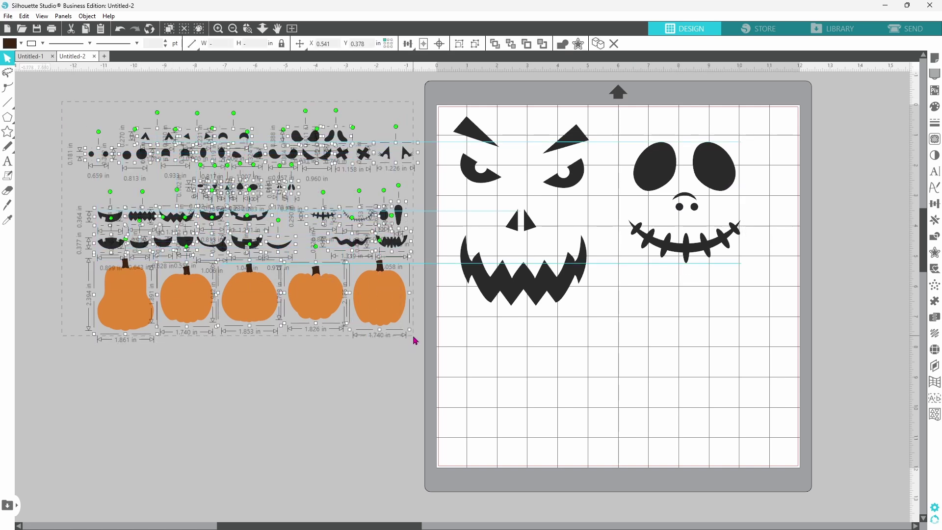
right_click(383, 321)
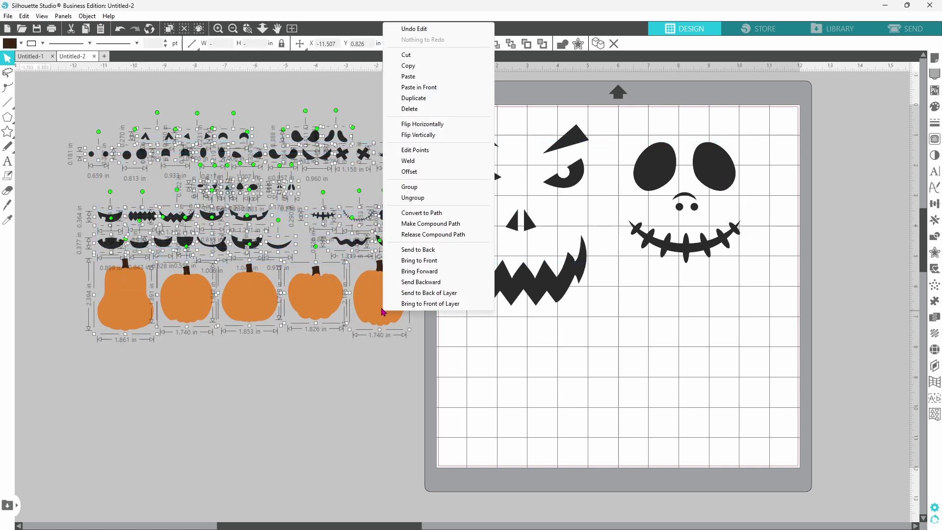
left_click(410, 110)
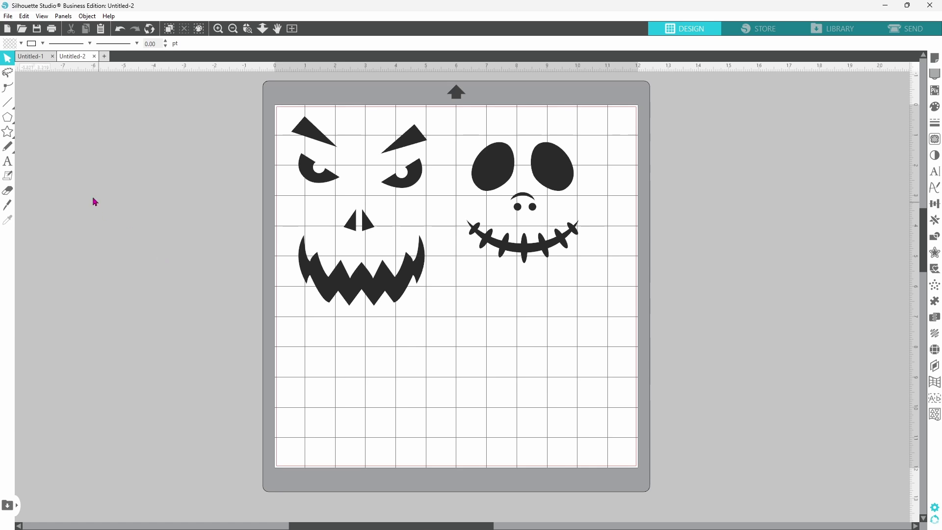
Step: Draw a circle on the mat below the angry face and set its size to 4 in
mouse_move(10, 119)
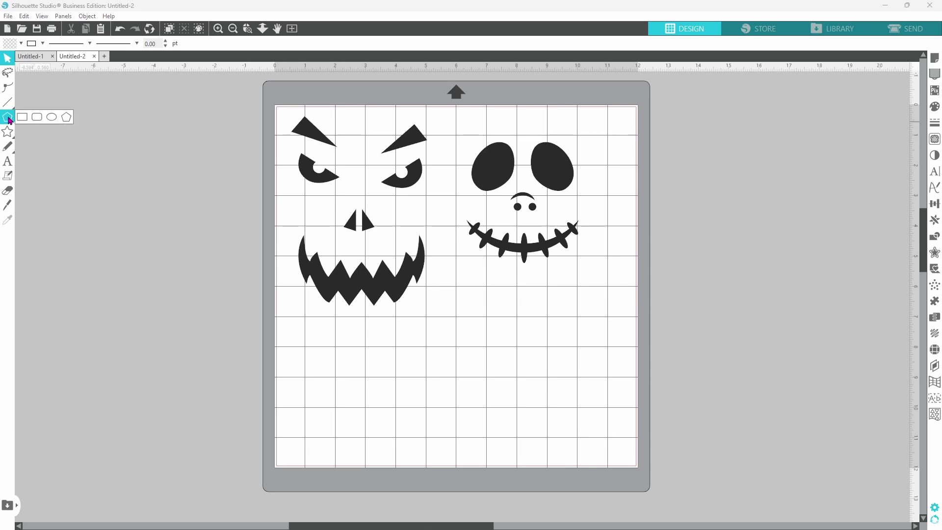
left_click(51, 118)
left_click_drag(323, 395, 398, 469)
left_click_drag(374, 438, 369, 413)
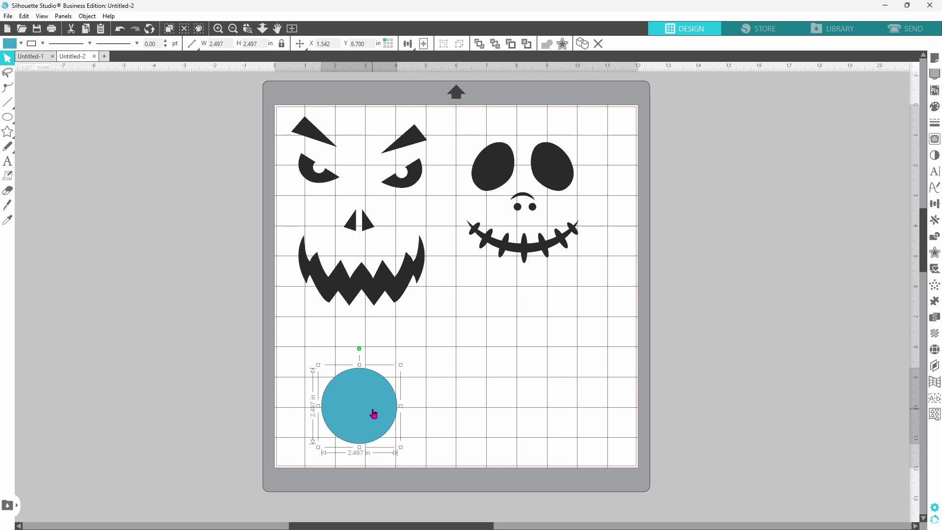
left_click(260, 43)
type("4")
key("Return")
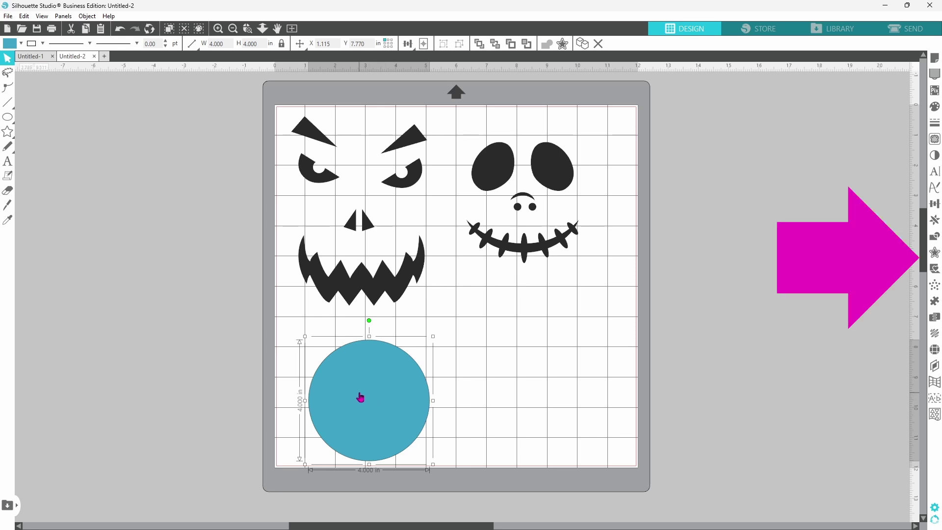
Step: Apply a 0.5 in internal offset to the circle and make both circles a compound path, forming a ring
left_click(933, 253)
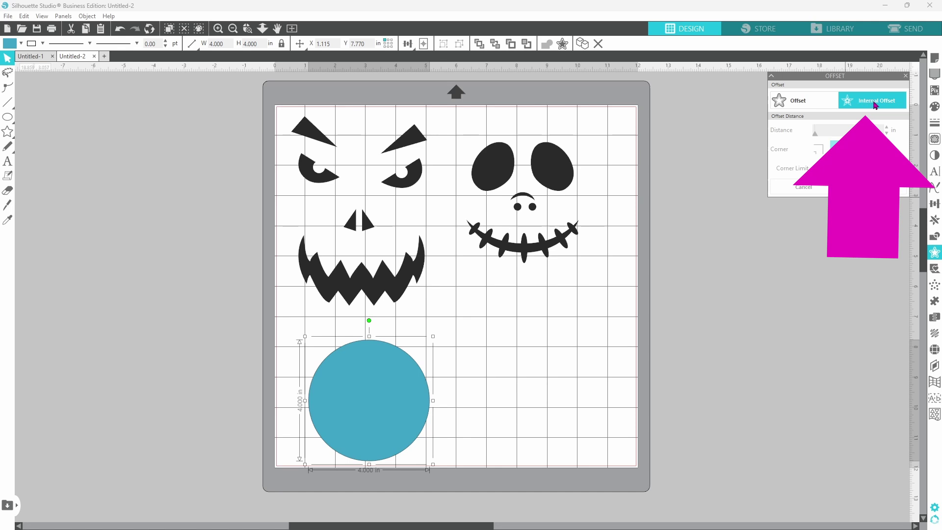
left_click(887, 107)
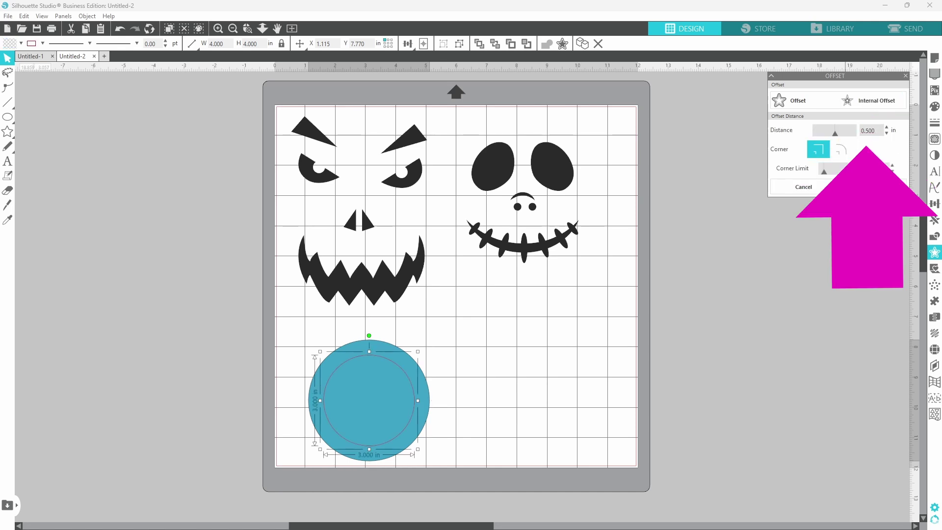
left_click(874, 188)
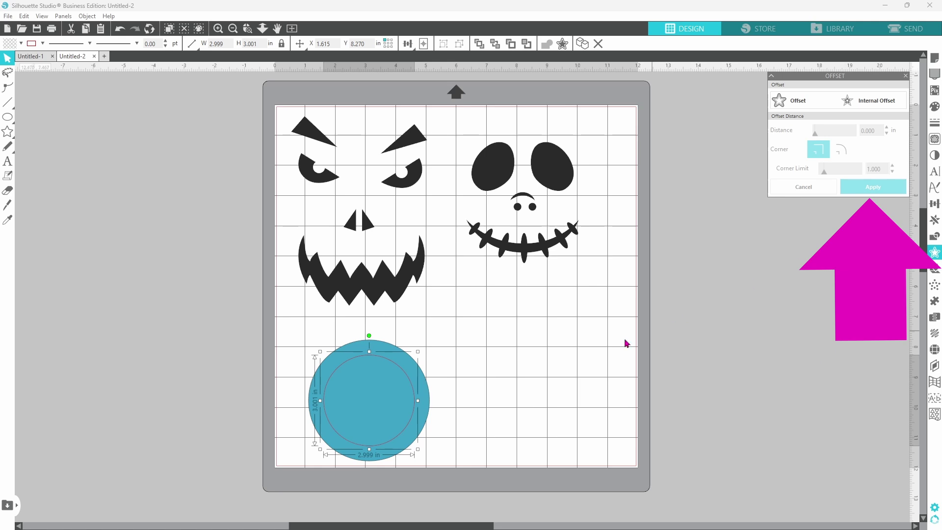
left_click(393, 385, "shift")
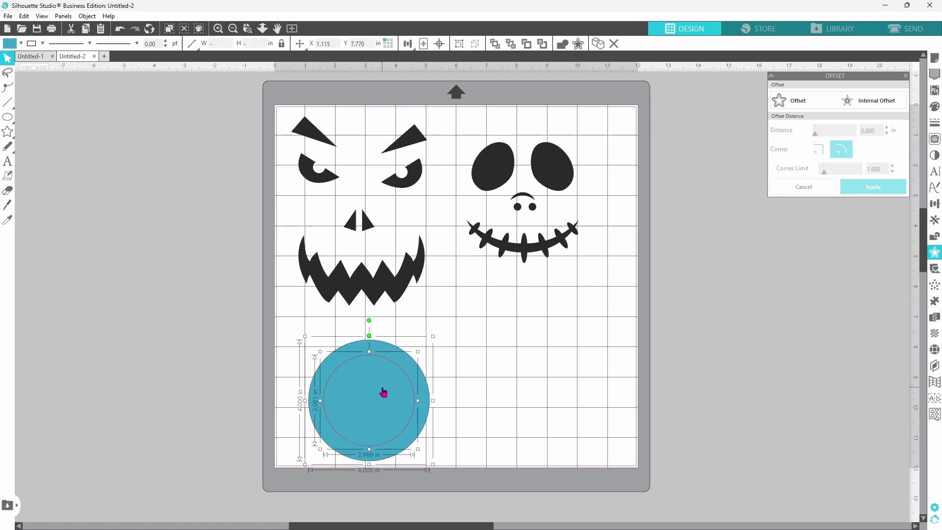
right_click(383, 391)
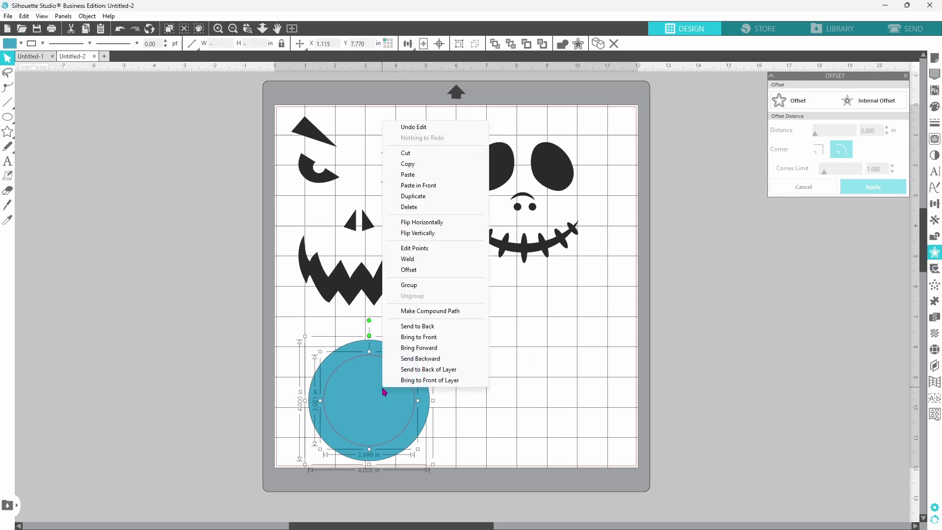
left_click(426, 316)
left_click(480, 374)
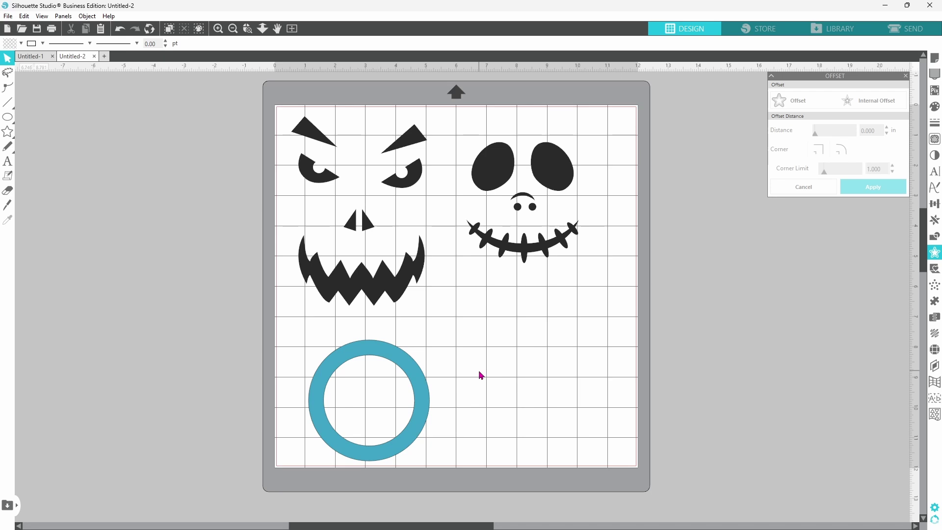
Step: Draw a regular polygon beside the ring and reduce it to a triangle about 3 in wide
left_click(7, 117)
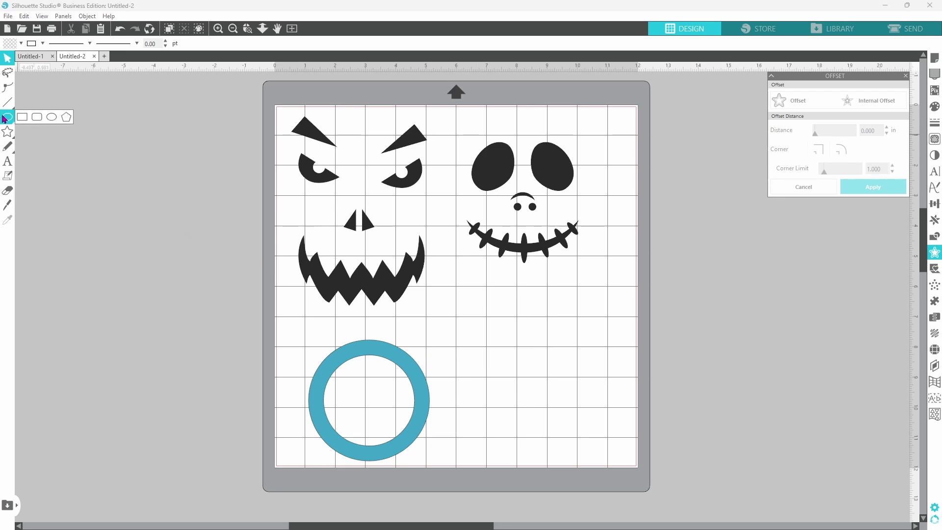
left_click(66, 118)
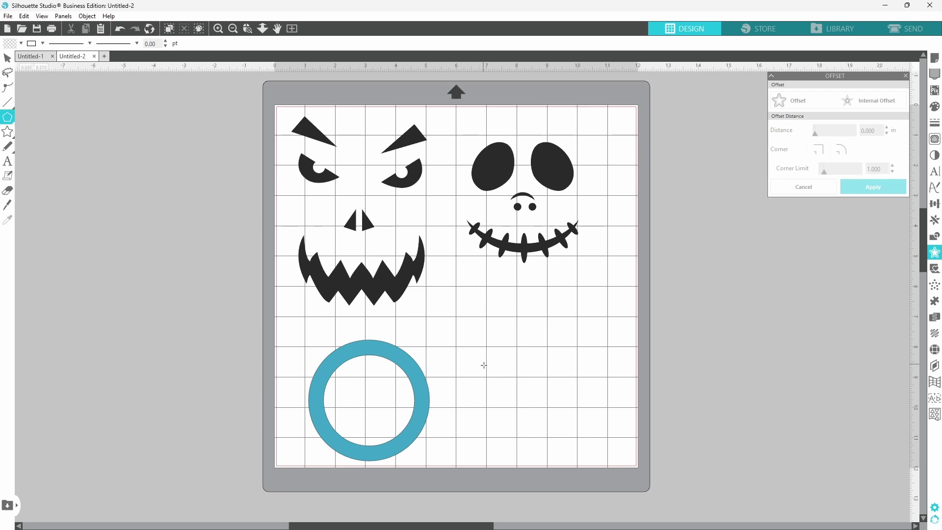
left_click_drag(487, 339, 508, 366)
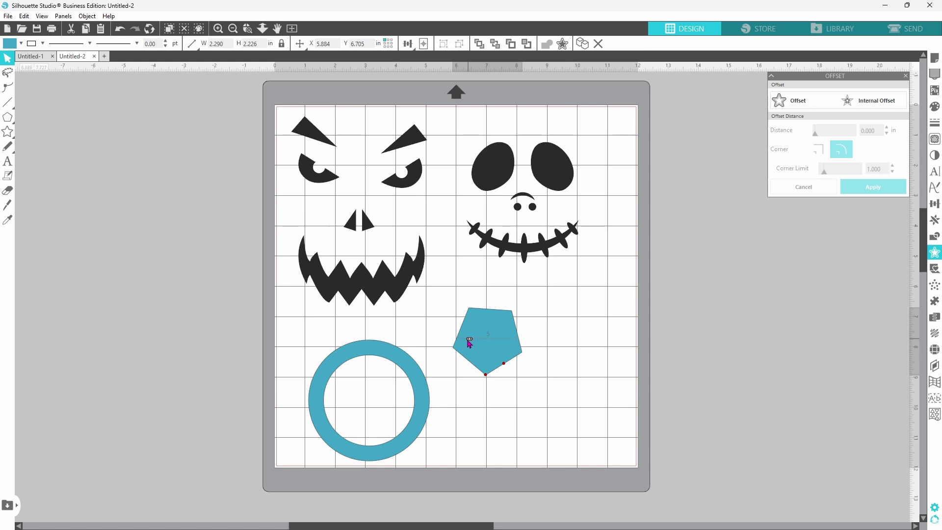
left_click_drag(470, 338, 461, 340)
right_click(501, 351)
left_click(526, 276)
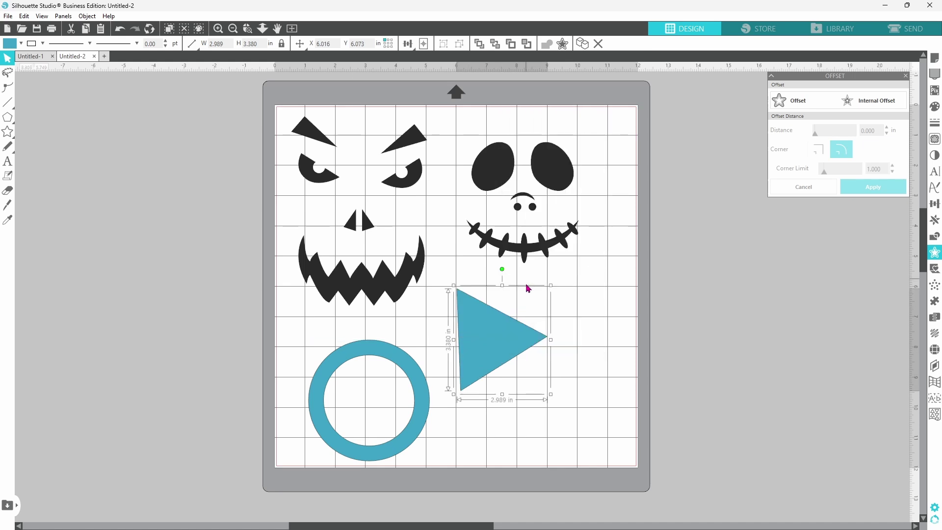
Step: Shrink the triangle to about 0.8 in high on the ring's outer right edge and weld it to the ring
left_click_drag(550, 284, 433, 403)
double_click(435, 406)
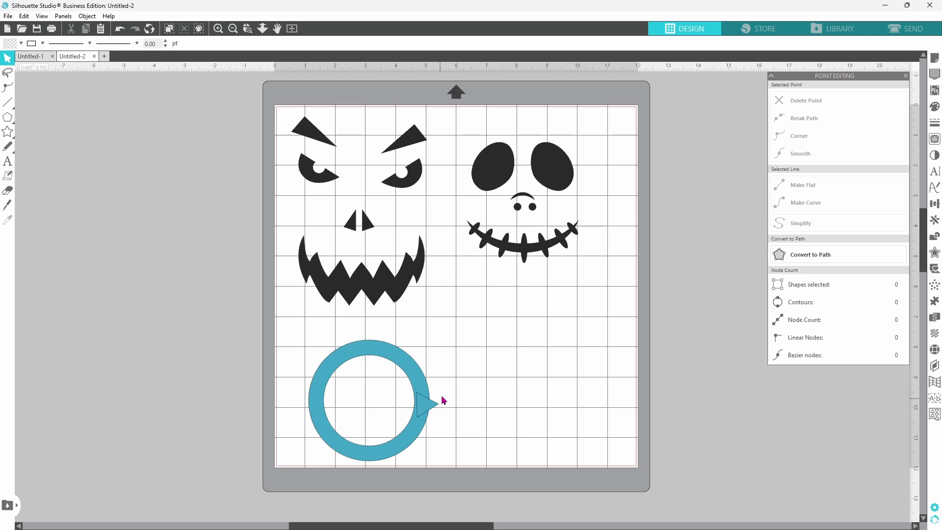
left_click_drag(454, 360, 400, 437)
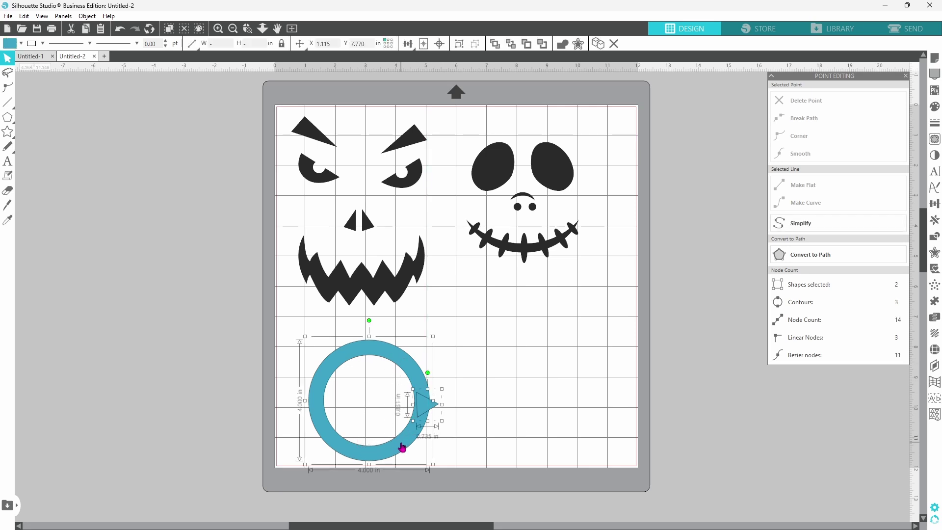
right_click(401, 447)
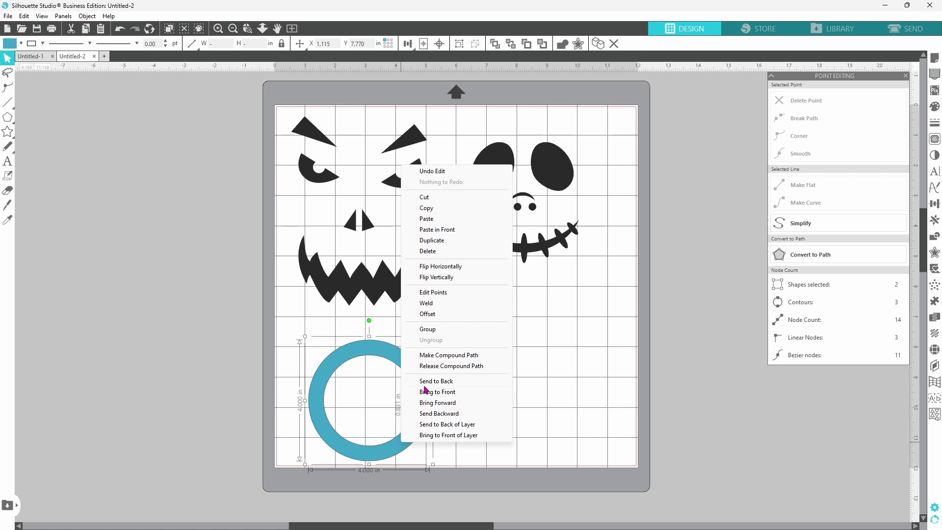
left_click(426, 303)
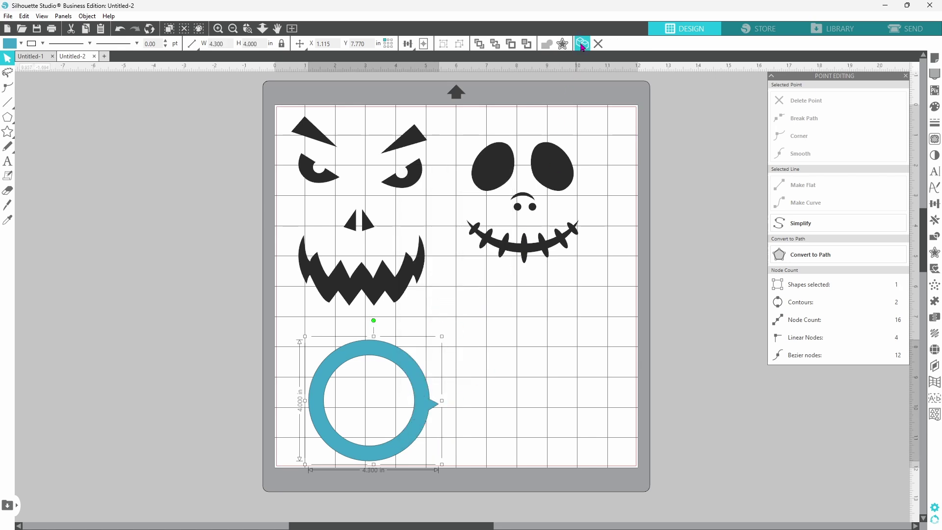
Step: Duplicate the ring with its pointed tab and place the copy below the stitched-smile face
left_click(582, 43)
left_click_drag(438, 406, 578, 405)
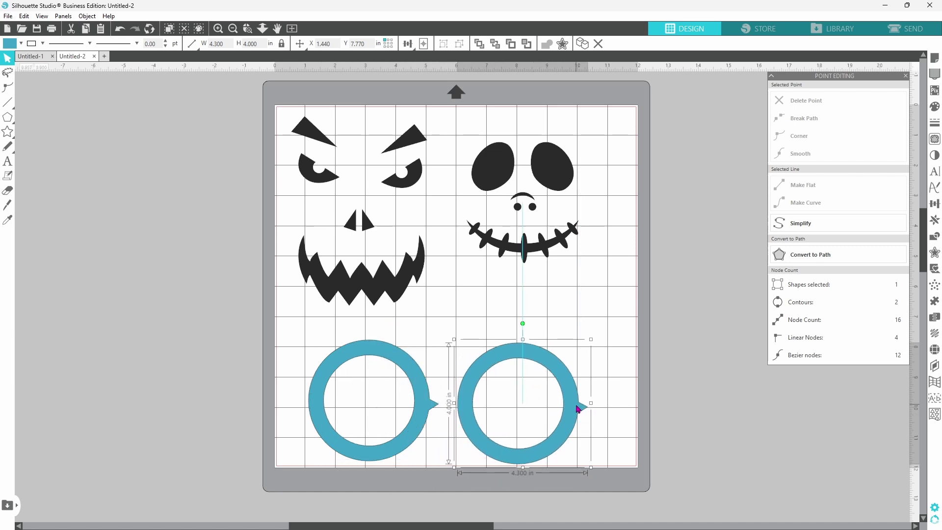
left_click(565, 280)
Step: Open the cut settings for the design and set the Vinyl, Matte blade depth to 2
left_click(919, 30)
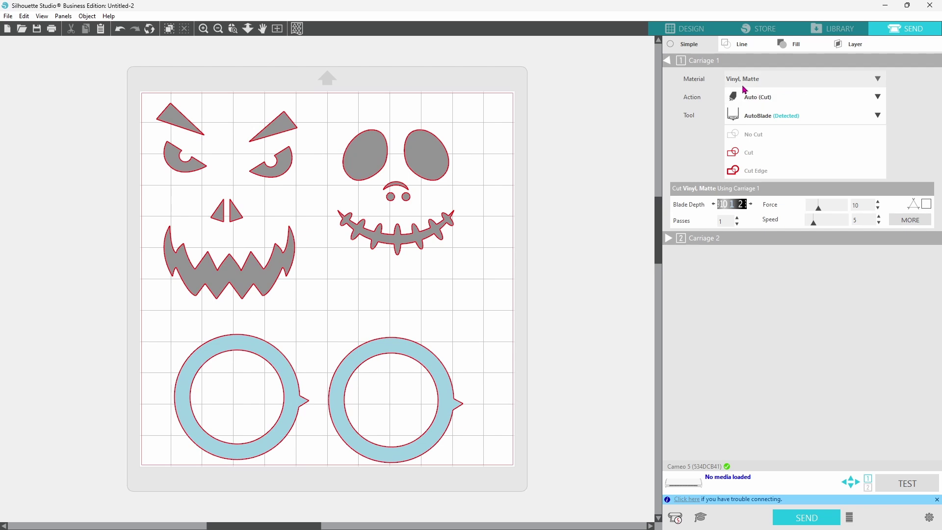
left_click(751, 205)
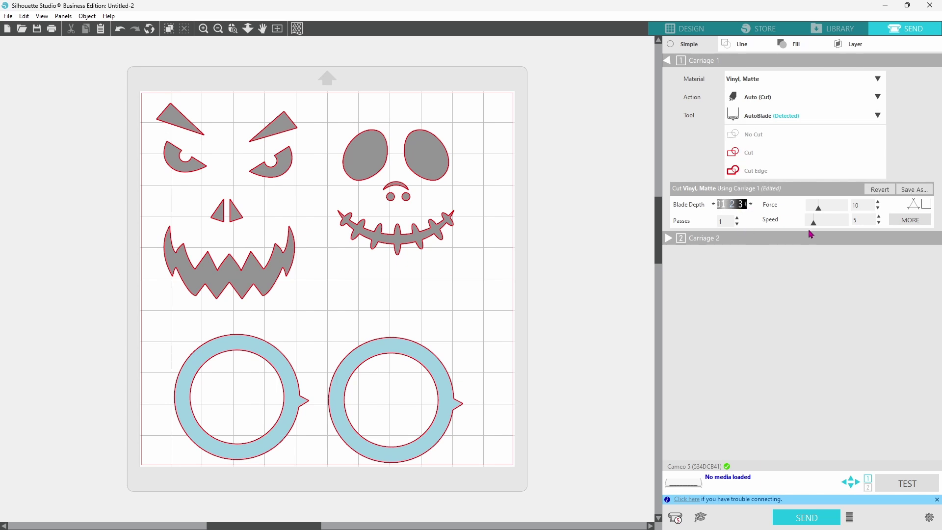